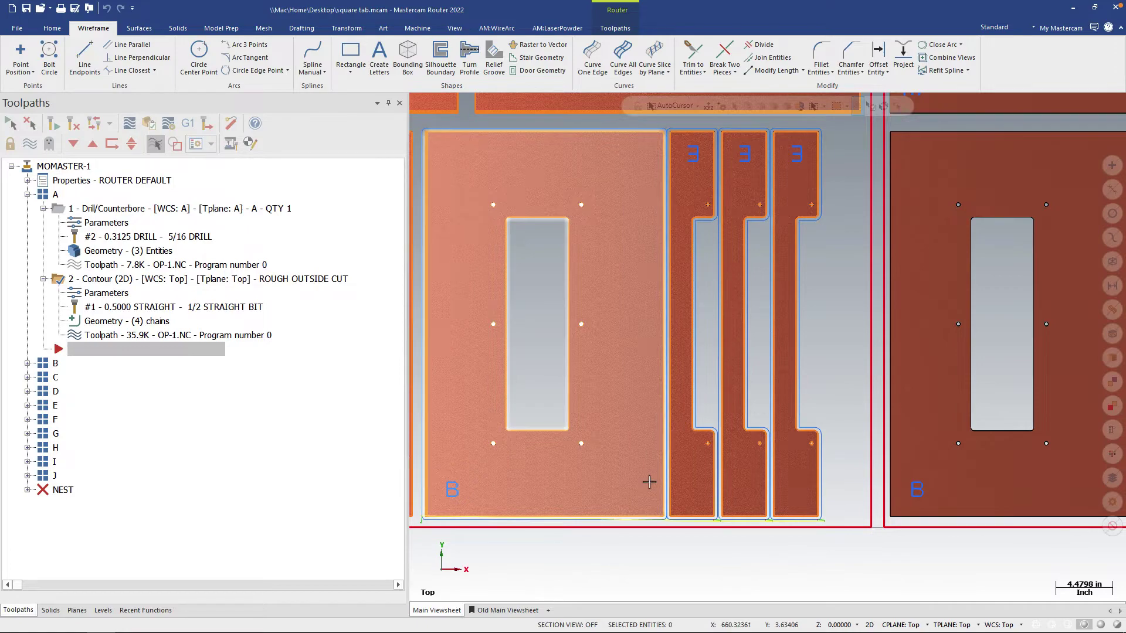
Step: Examine the narrow gap between large panel B and the adjacent strip, and review the ROUGH OUTSIDE CUT contour's tab settings
{"action": "scroll", "coordinate": [648, 477], "scroll_direction": "up", "scroll_amount": 5}
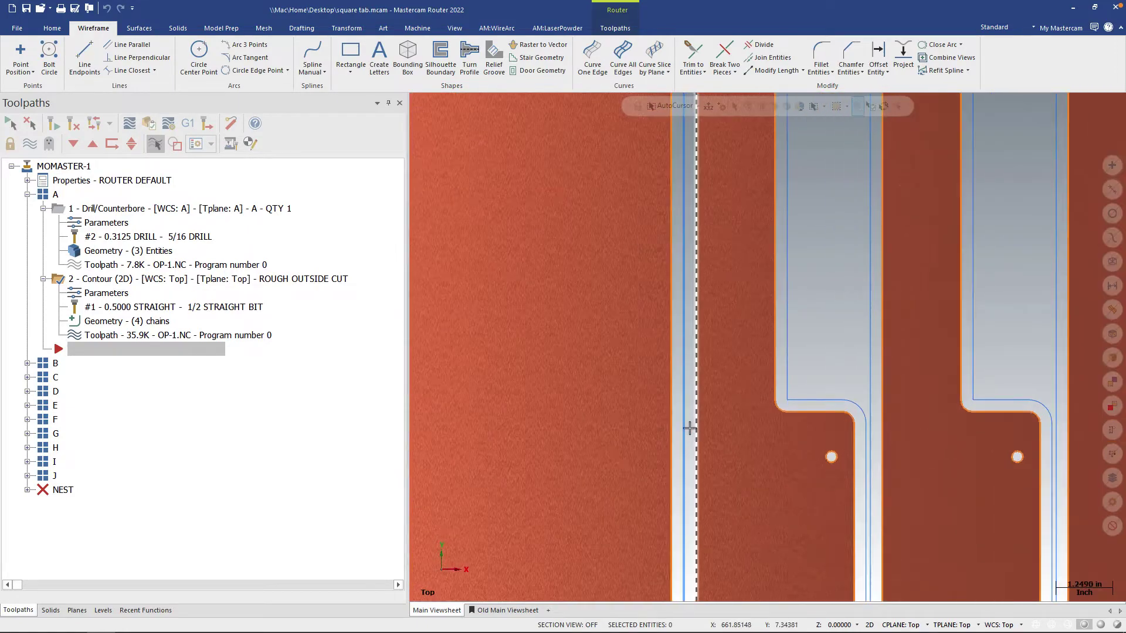
{"action": "scroll", "coordinate": [689, 428], "scroll_direction": "up", "scroll_amount": 2}
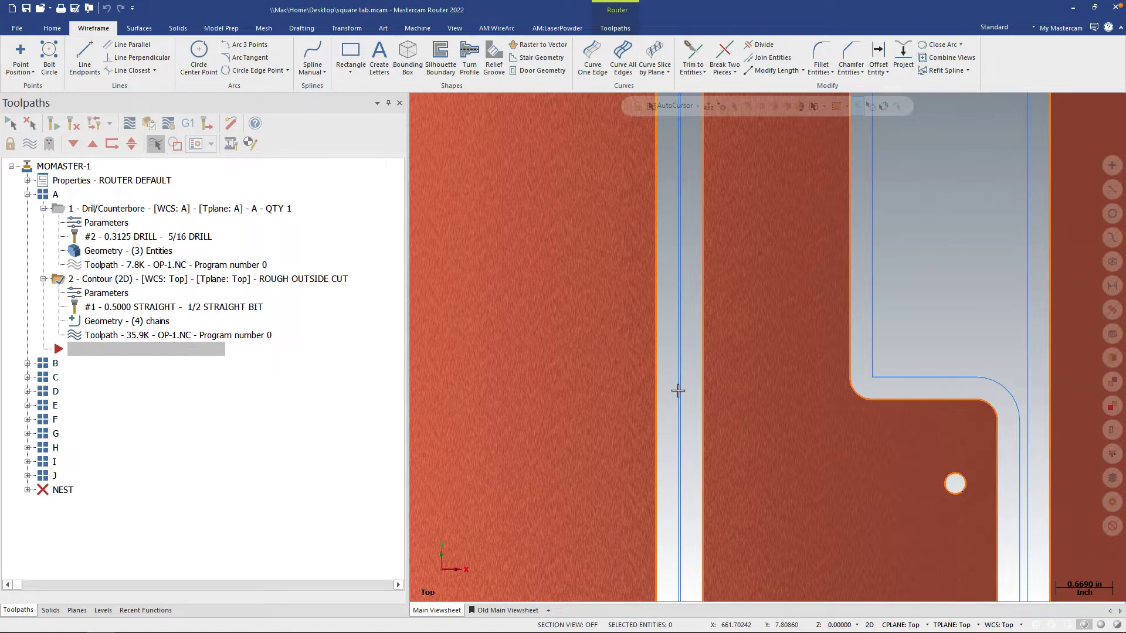
{"action": "scroll", "coordinate": [670, 387], "scroll_direction": "down", "scroll_amount": 6}
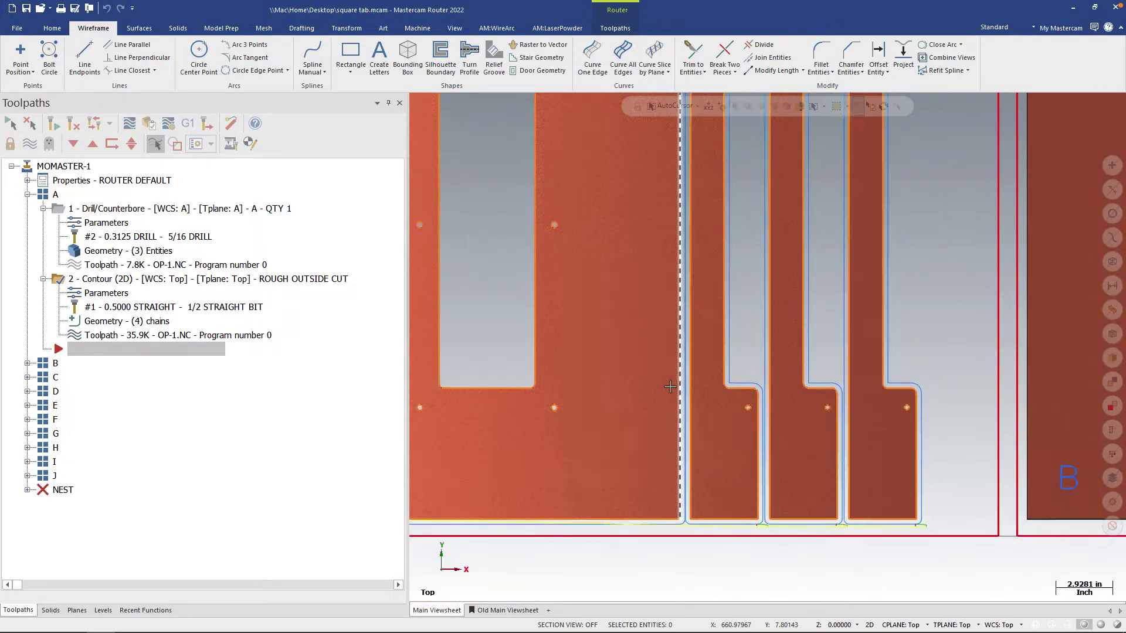
{"action": "scroll", "coordinate": [670, 387], "scroll_direction": "down", "scroll_amount": 1}
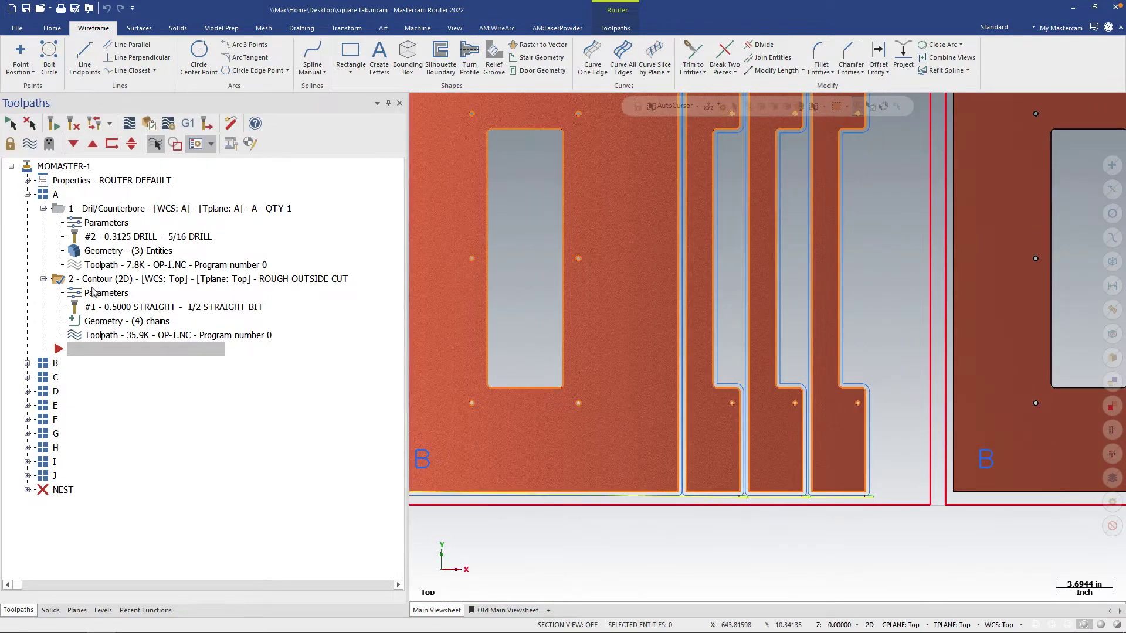
{"action": "left_click", "coordinate": [97, 293]}
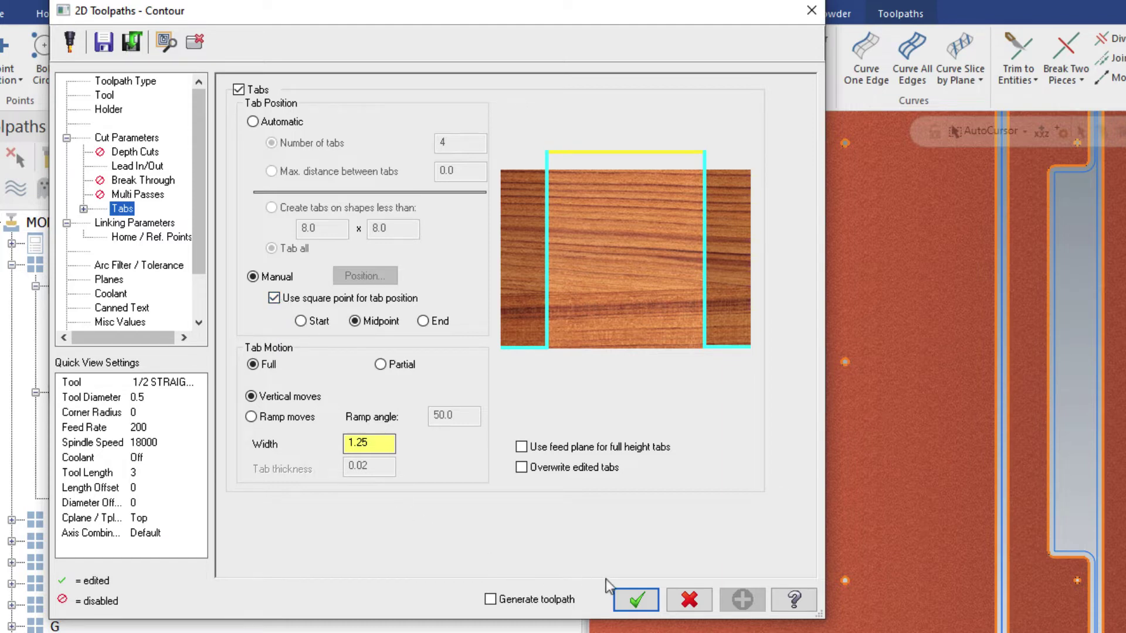
{"action": "left_click", "coordinate": [689, 600]}
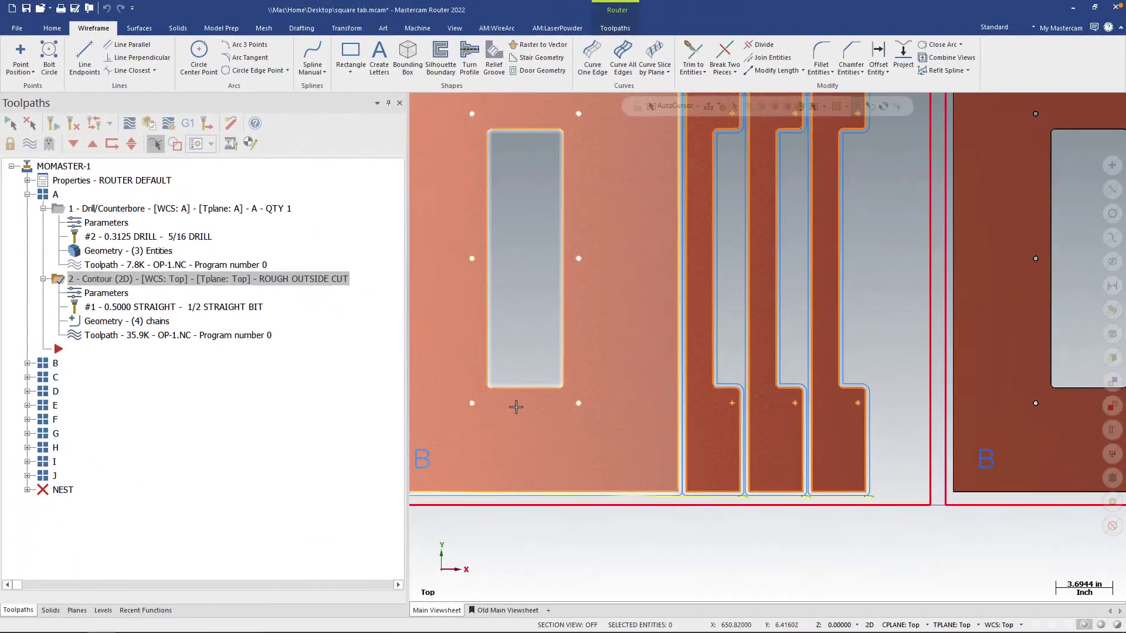
Step: With the square point style active, place points at the midpoints of the three narrow strips' lower short edges facing away from panel B
{"action": "scroll", "coordinate": [217, 34], "scroll_direction": "up", "scroll_amount": 1}
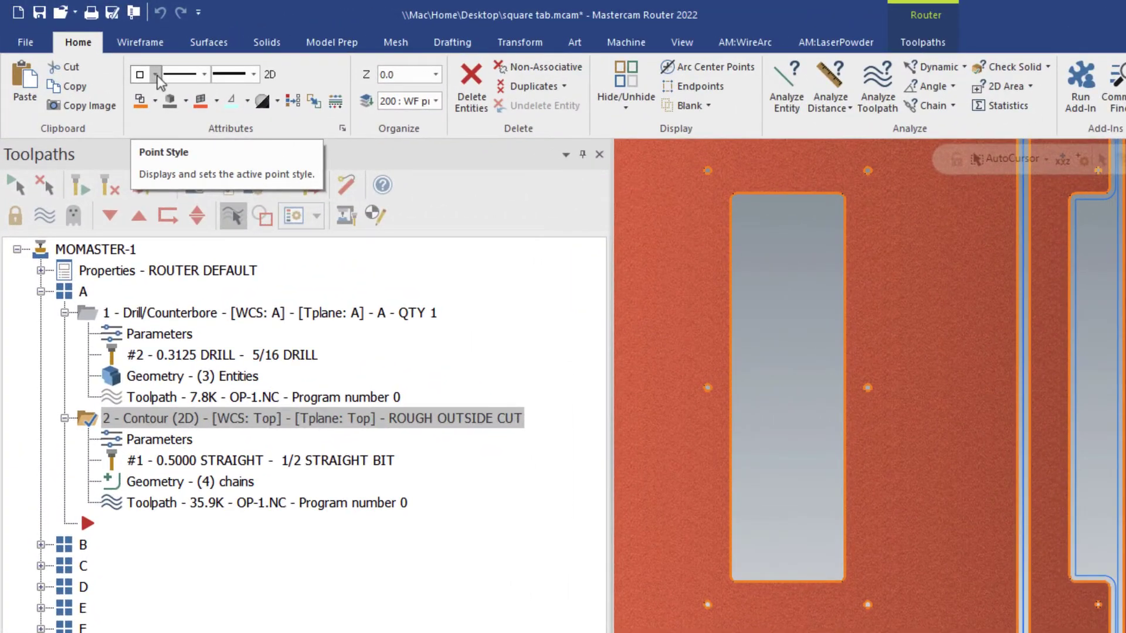
{"action": "left_click", "coordinate": [156, 75]}
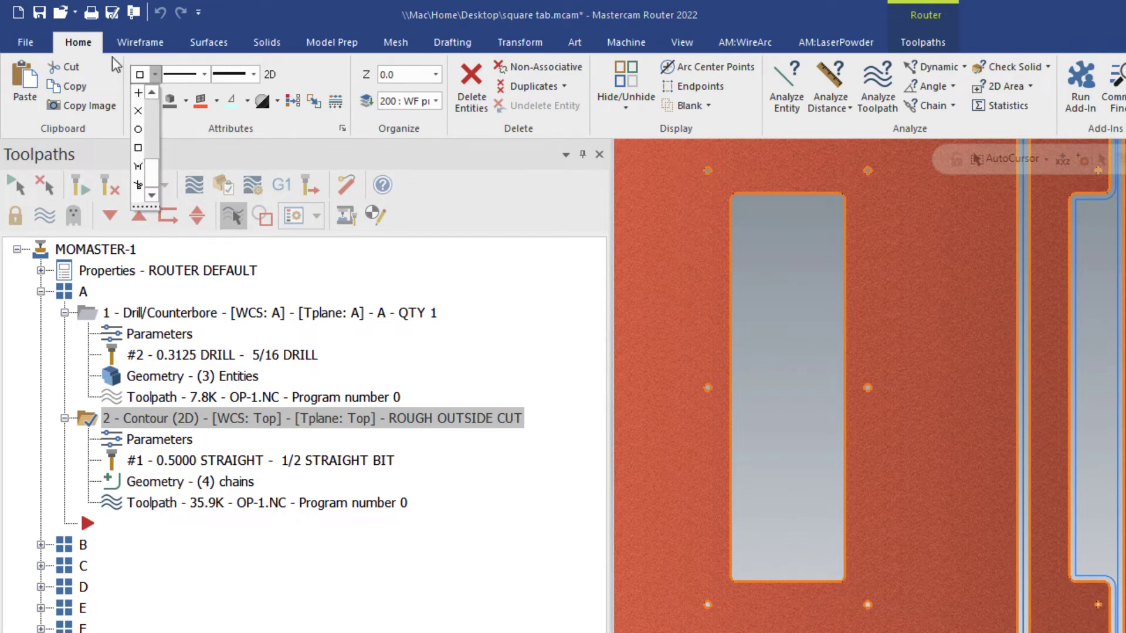
{"action": "left_click", "coordinate": [130, 46]}
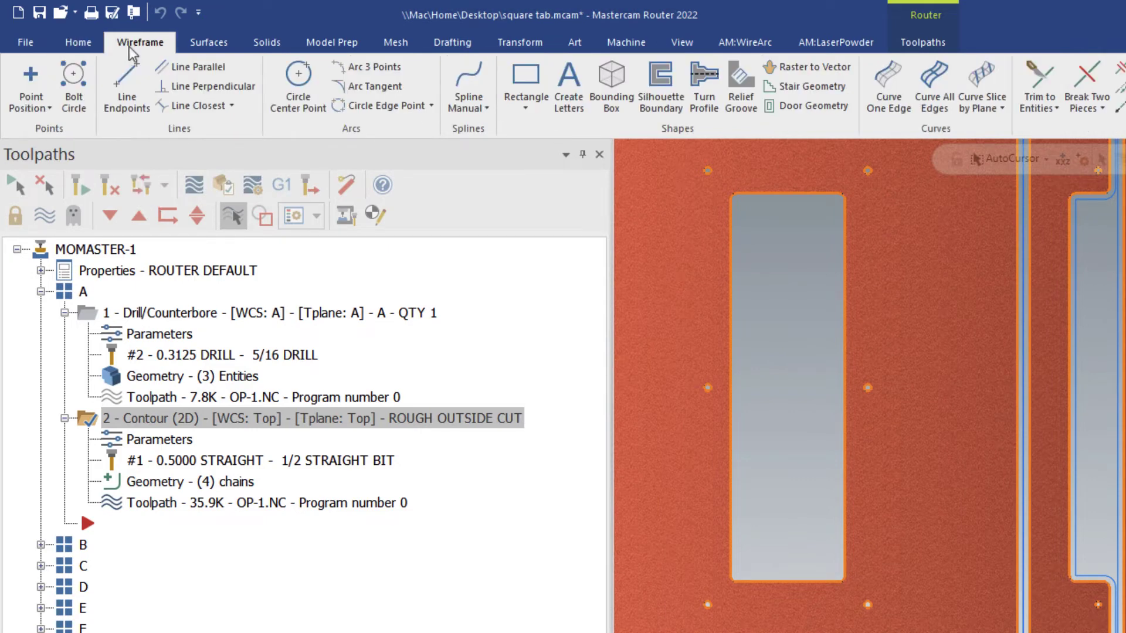
{"action": "left_click", "coordinate": [34, 80]}
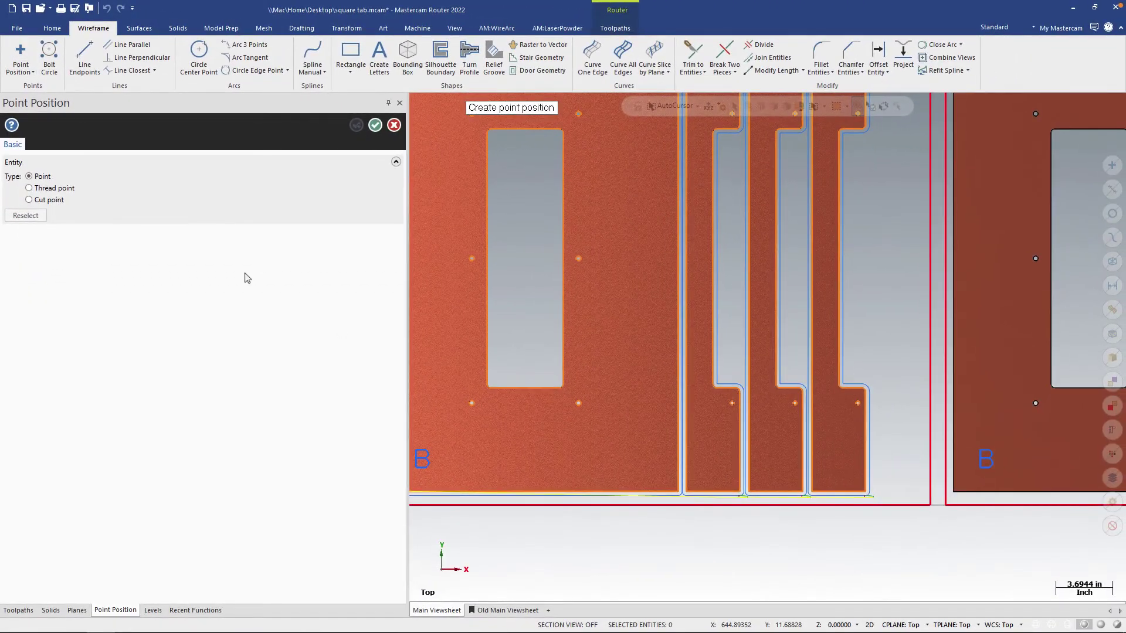
{"action": "scroll", "coordinate": [791, 435], "scroll_direction": "up", "scroll_amount": 1}
{"action": "scroll", "coordinate": [752, 433], "scroll_direction": "up", "scroll_amount": 2}
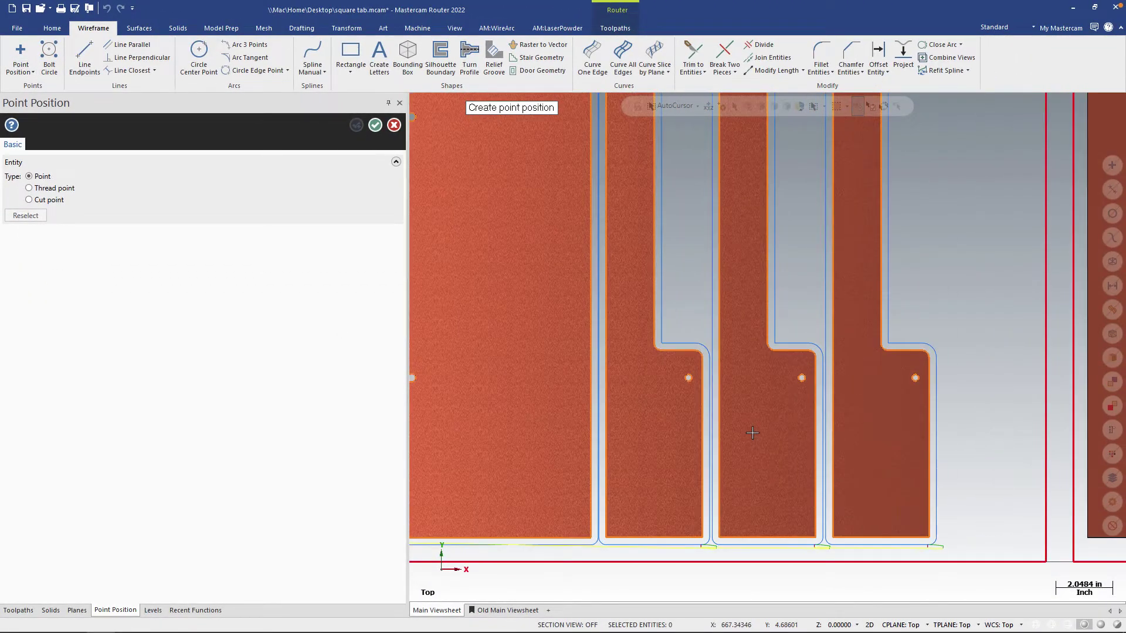
{"action": "scroll", "coordinate": [743, 437], "scroll_direction": "up", "scroll_amount": 2}
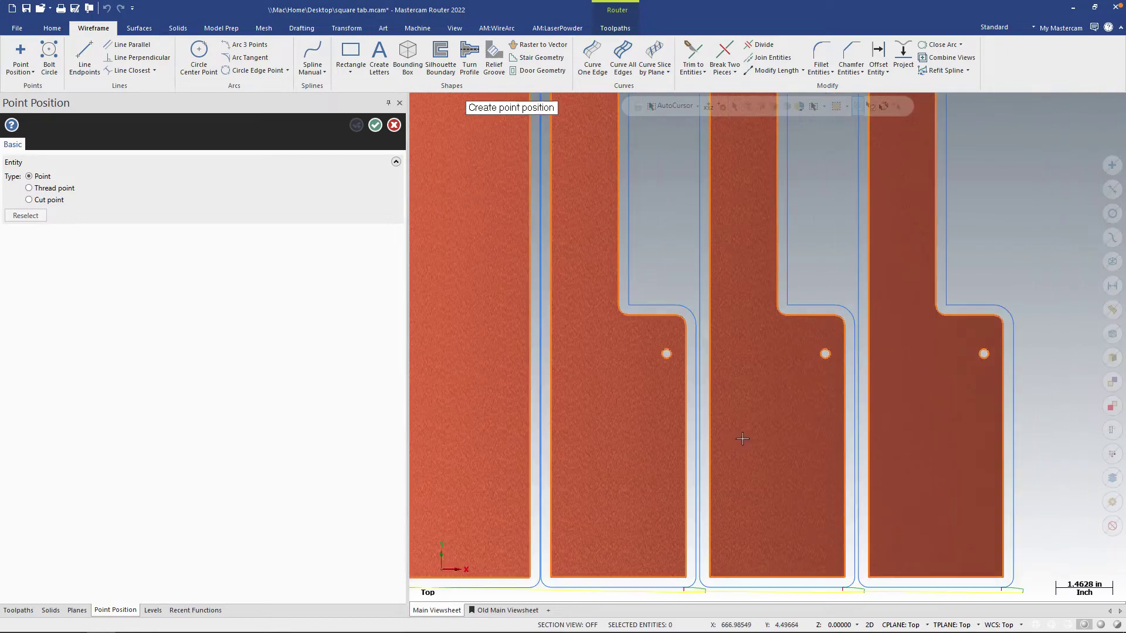
{"action": "left_click", "coordinate": [686, 450]}
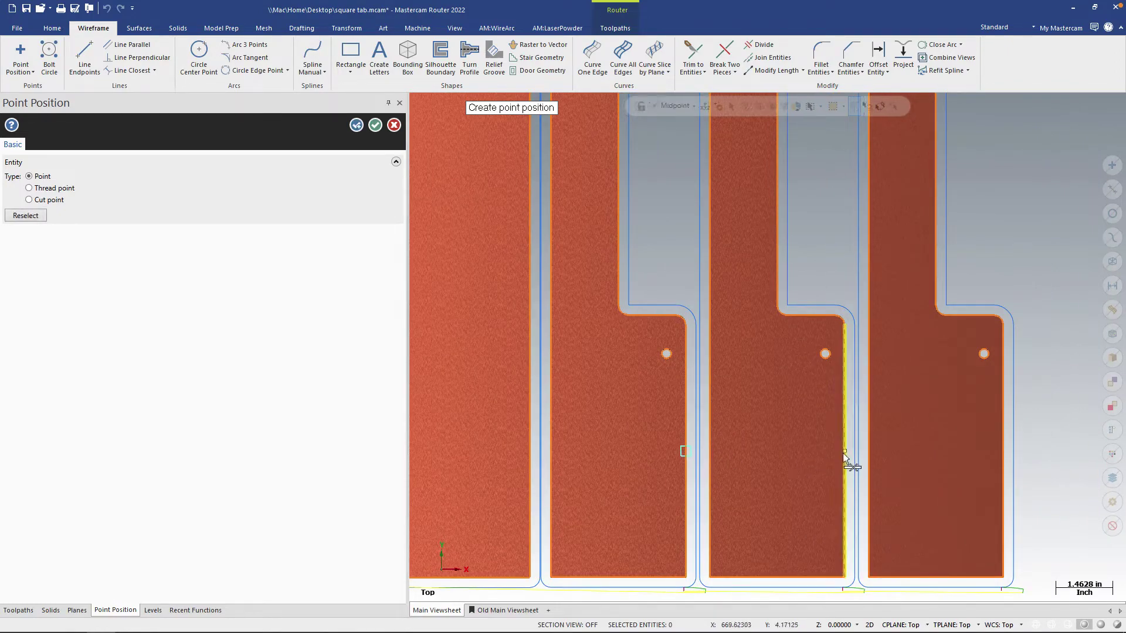
{"action": "left_click", "coordinate": [844, 451]}
{"action": "left_click", "coordinate": [1003, 451]}
Step: Place square points at the midpoints of the three narrow strips' upper short edges facing away from panel B
{"action": "scroll", "coordinate": [961, 380], "scroll_direction": "down", "scroll_amount": 8}
{"action": "scroll", "coordinate": [961, 380], "scroll_direction": "up", "scroll_amount": 7}
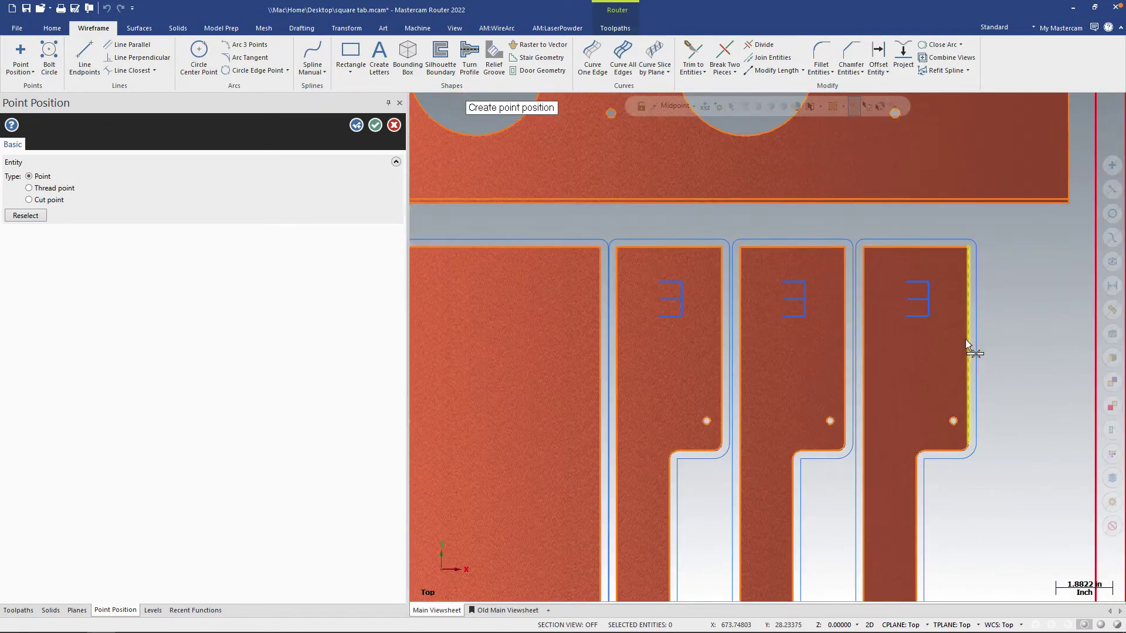
{"action": "left_click", "coordinate": [968, 346]}
{"action": "left_click", "coordinate": [844, 346]}
{"action": "left_click", "coordinate": [721, 351]}
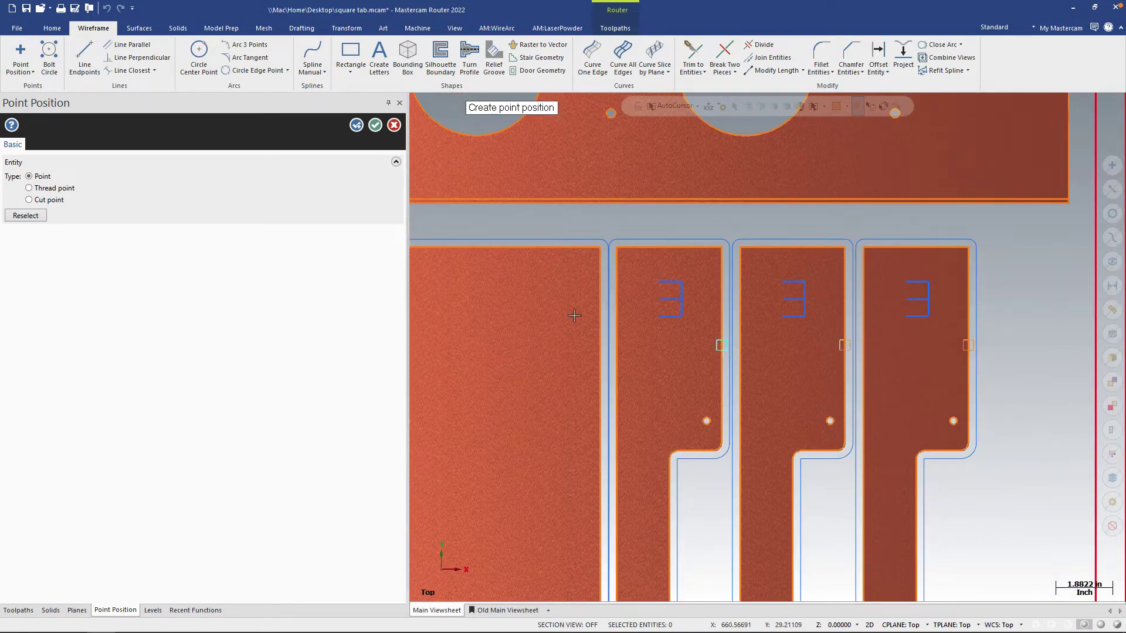
{"action": "left_click", "coordinate": [375, 125]}
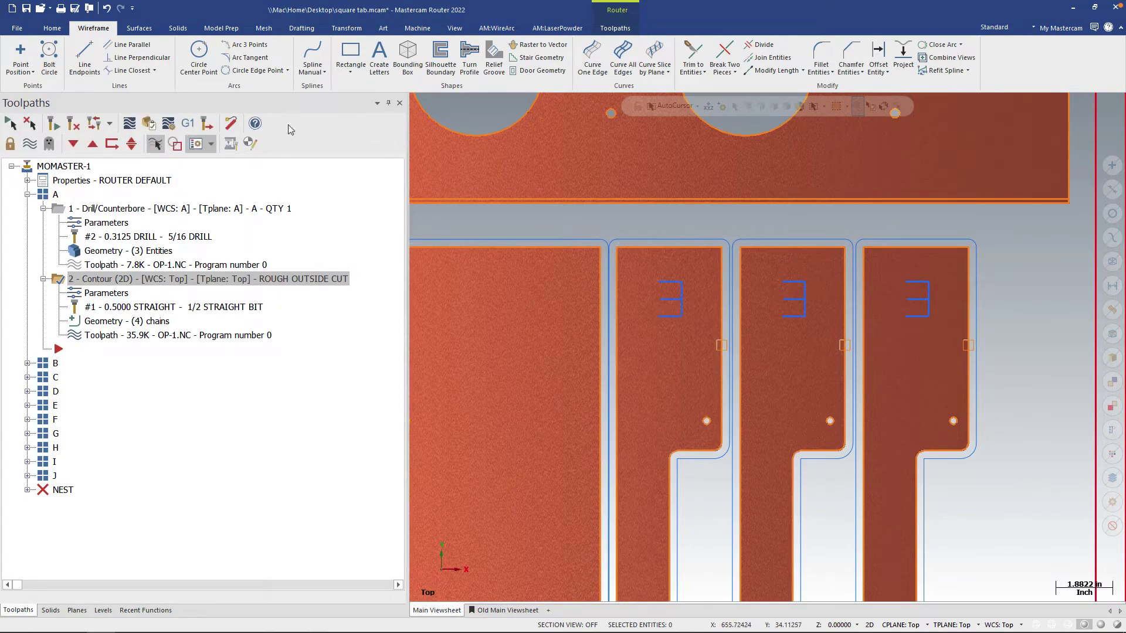
Step: Use Point Dynamic to add square points on panel B's long edge facing the strips, level with the strips' upper and lower points
{"action": "left_click", "coordinate": [21, 73]}
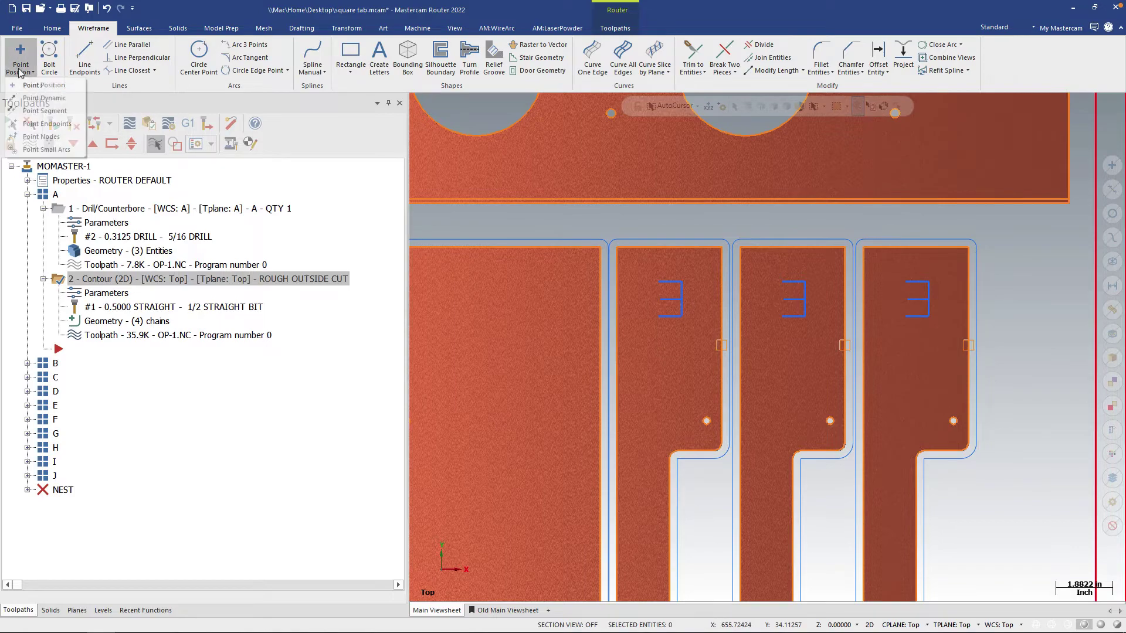
{"action": "left_click", "coordinate": [35, 98]}
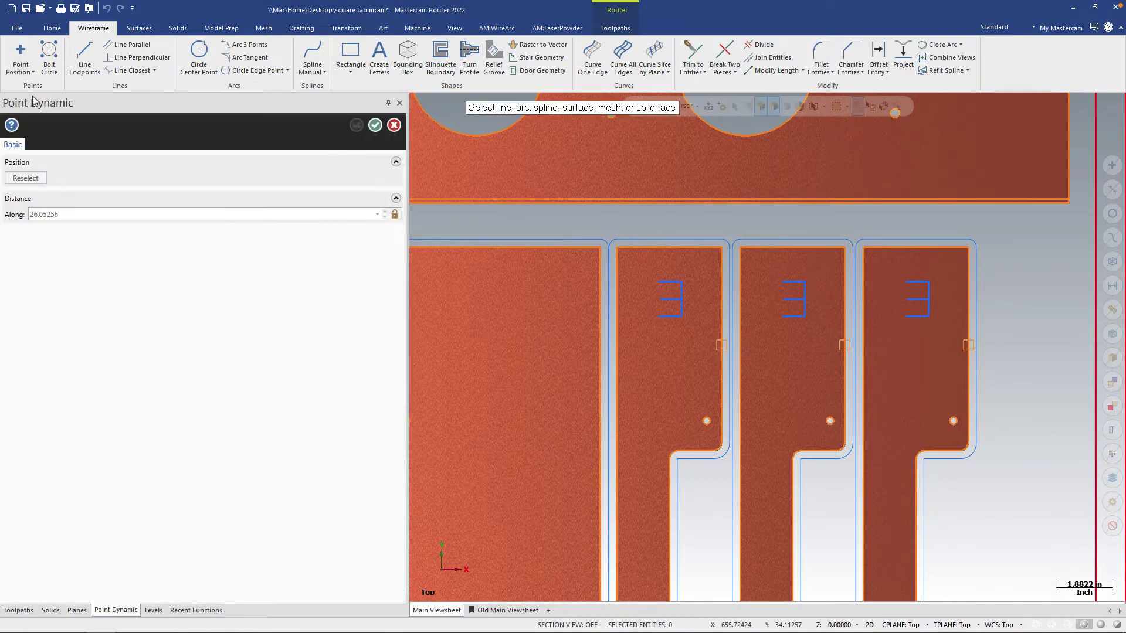
{"action": "left_click", "coordinate": [599, 301]}
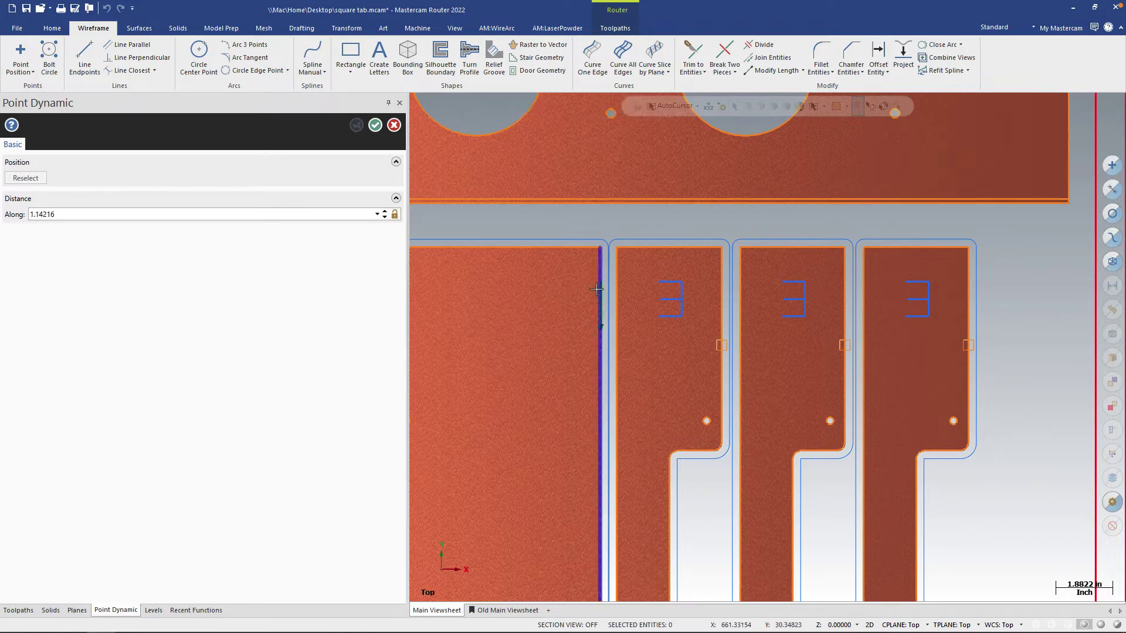
{"action": "left_click", "coordinate": [721, 348]}
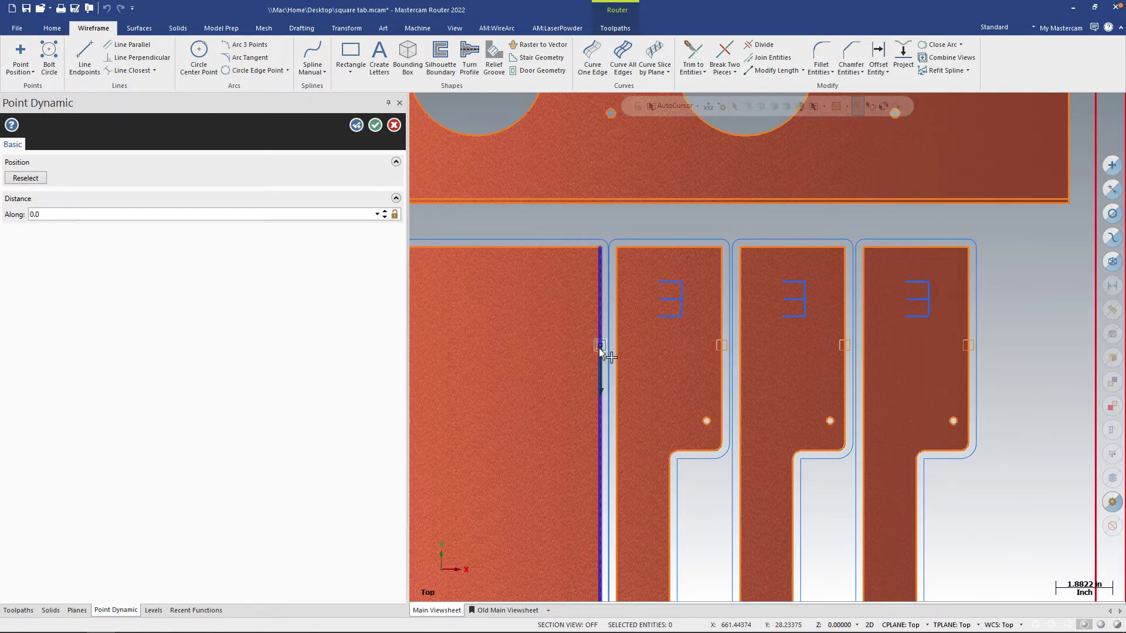
{"action": "scroll", "coordinate": [607, 321], "scroll_direction": "down", "scroll_amount": 3}
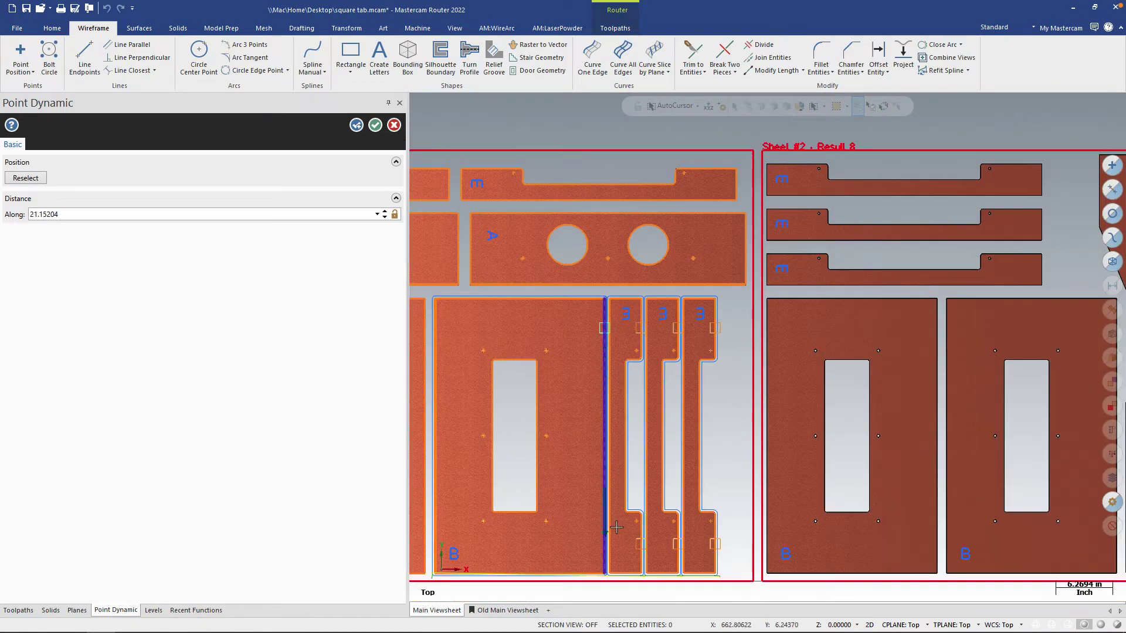
{"action": "scroll", "coordinate": [614, 532], "scroll_direction": "up", "scroll_amount": 2}
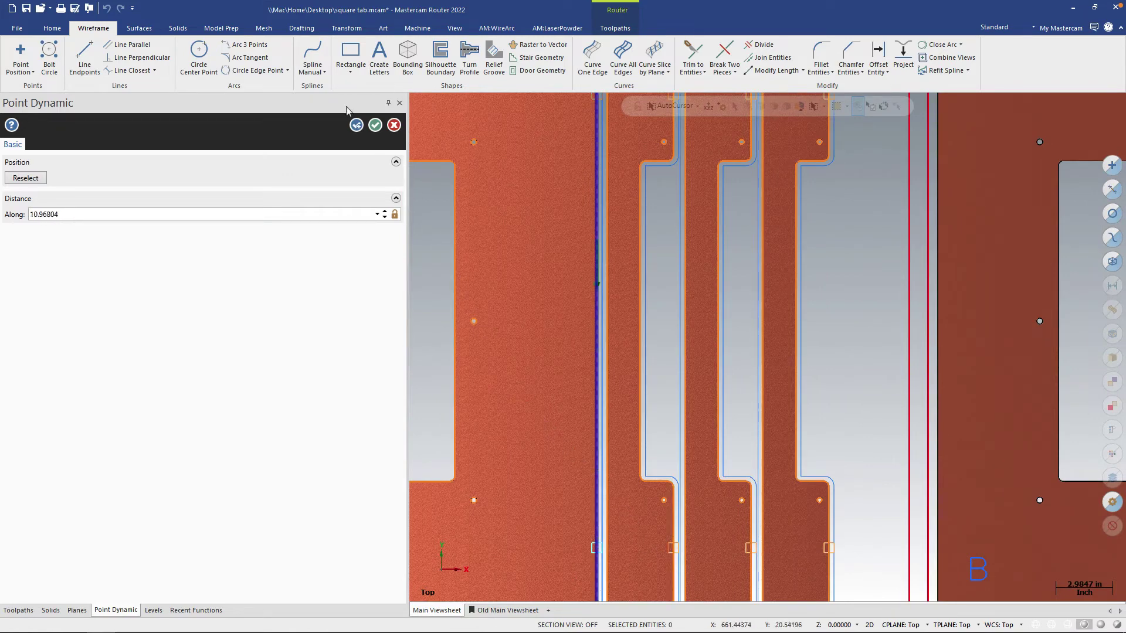
{"action": "left_click", "coordinate": [356, 125]}
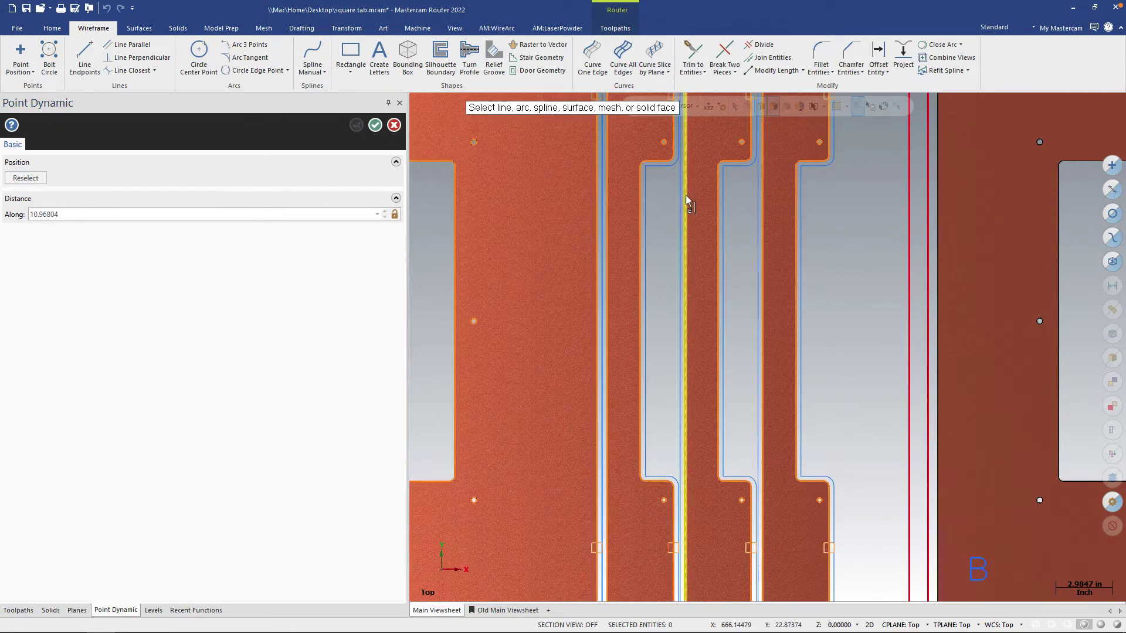
Step: Add dynamic points on the middle strip's long straight edge, level with the neighbouring strip's upper and lower square points
{"action": "left_click", "coordinate": [686, 200]}
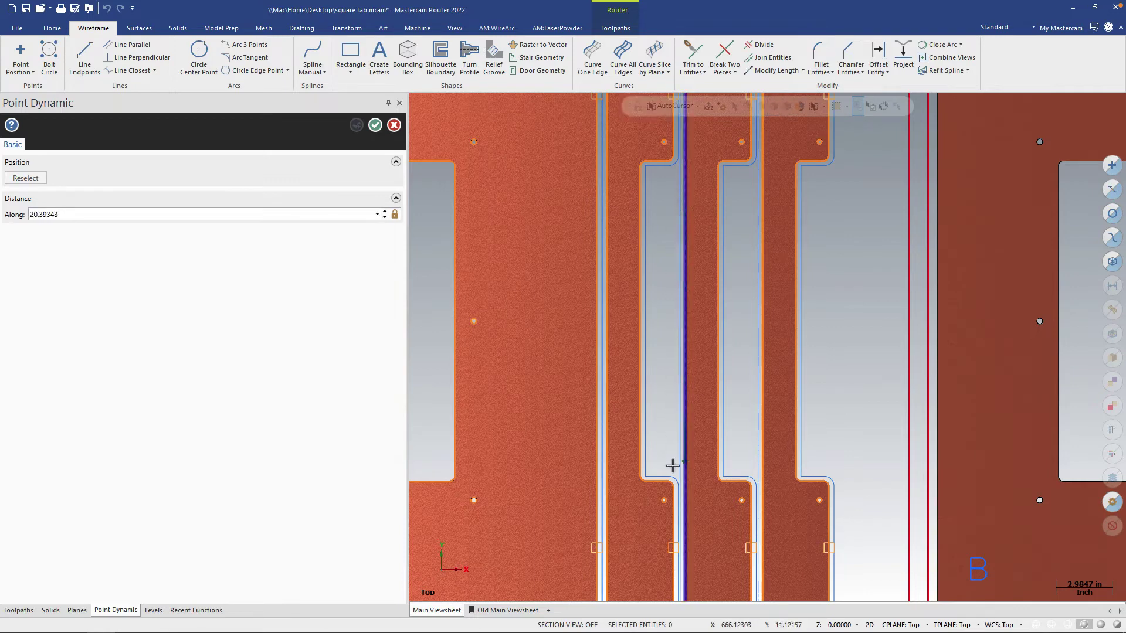
{"action": "scroll", "coordinate": [680, 441], "scroll_direction": "down", "scroll_amount": 1}
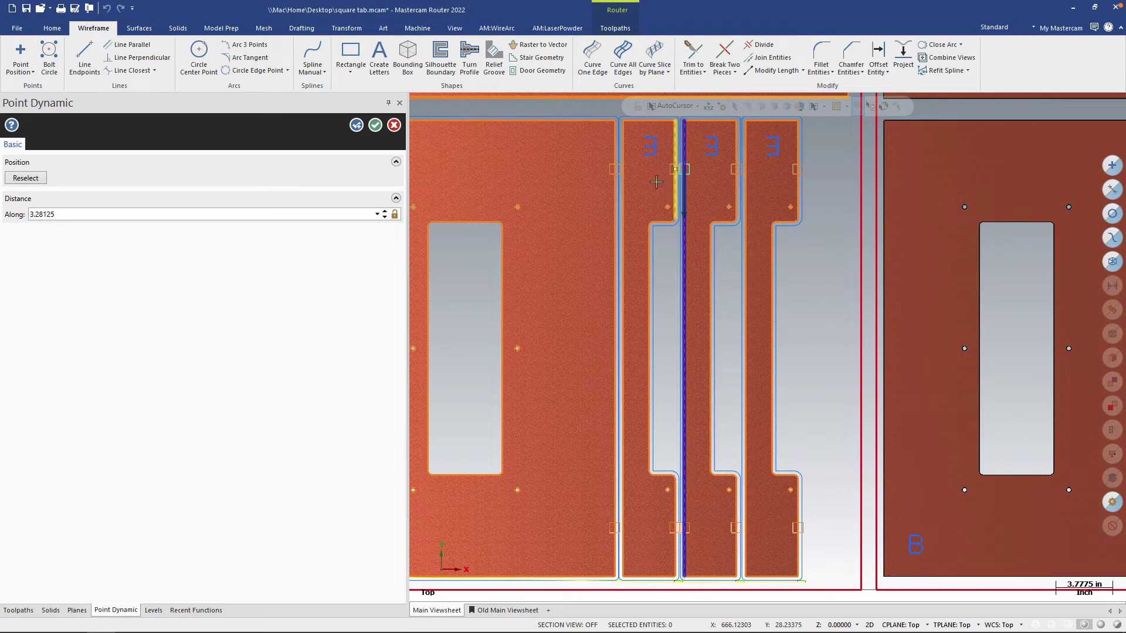
{"action": "left_click", "coordinate": [356, 125]}
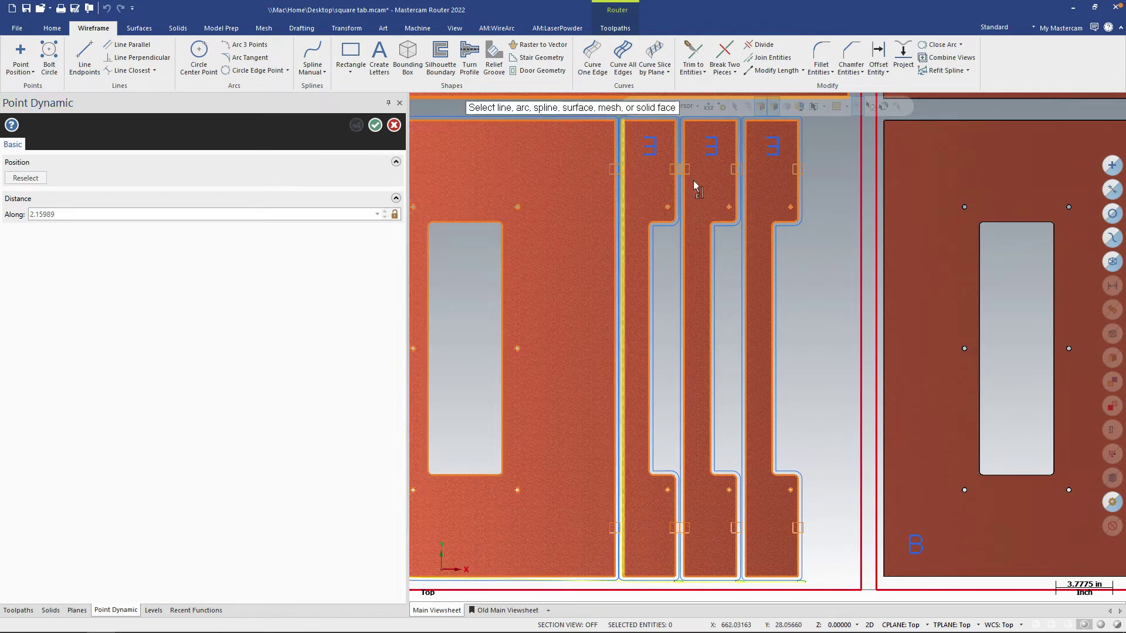
Step: Add dynamic points on the outermost strip's long straight edge, level with the middle strip's upper and lower square points
{"action": "left_click", "coordinate": [746, 247]}
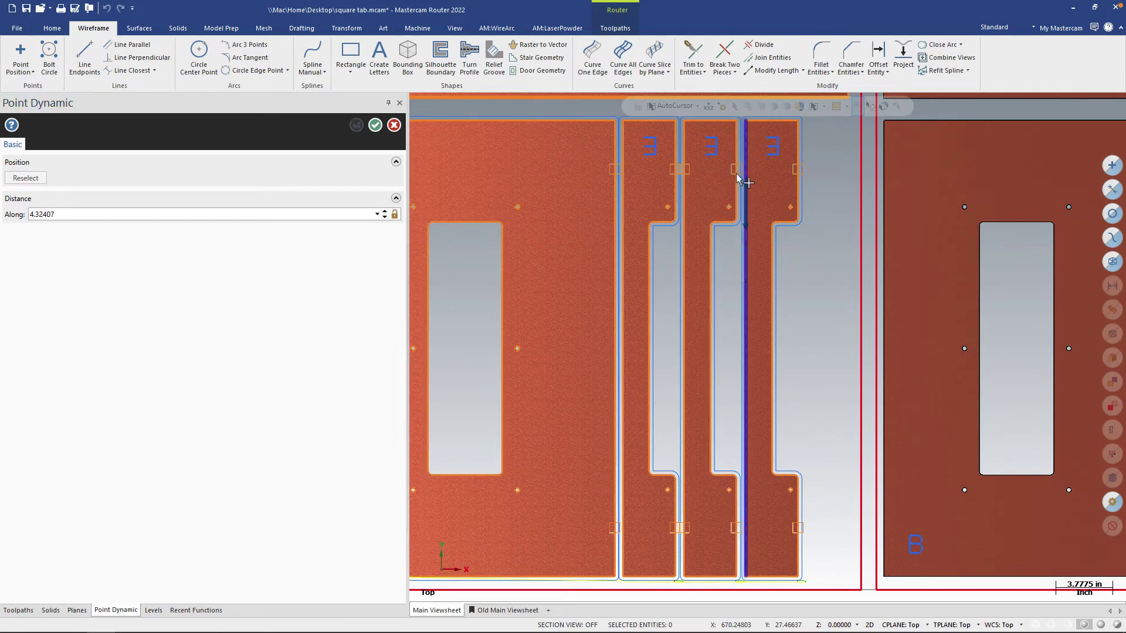
{"action": "left_click", "coordinate": [738, 175]}
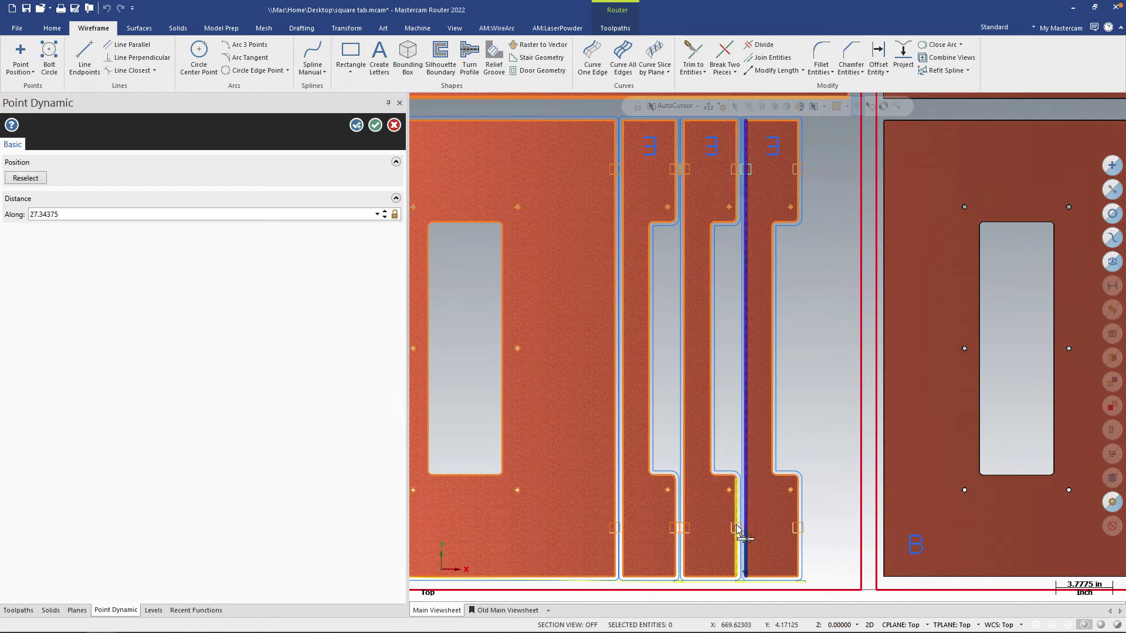
{"action": "left_click", "coordinate": [377, 129]}
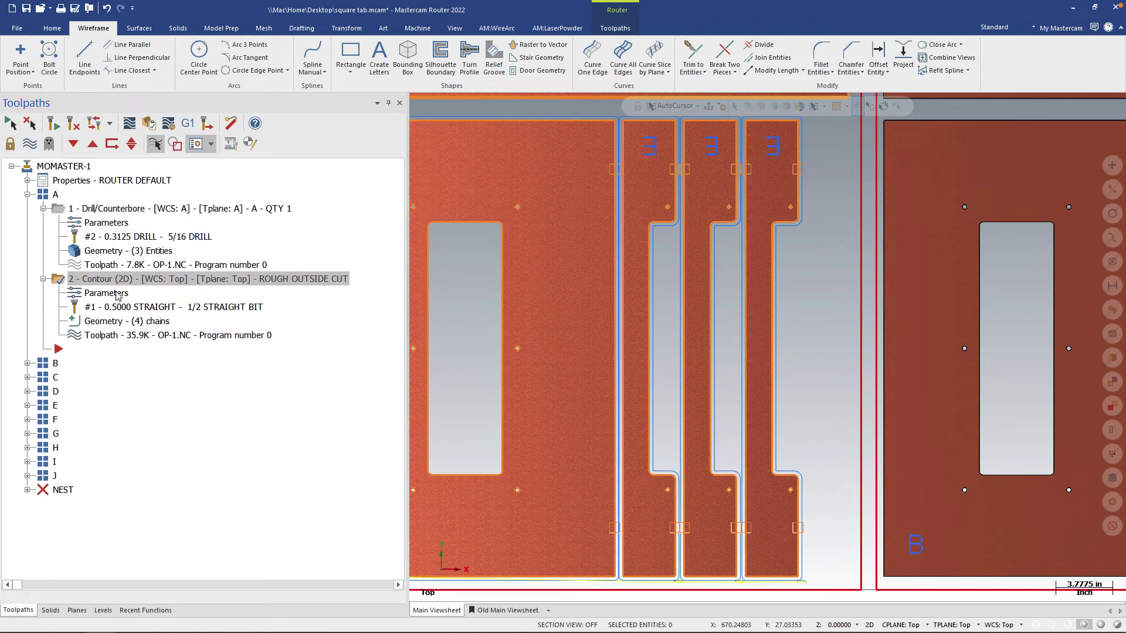
Step: Apply manual tab positioning to the ROUGH OUTSIDE CUT contour, using square points at tab midpoints, and regenerate the toolpath
{"action": "left_click", "coordinate": [143, 293]}
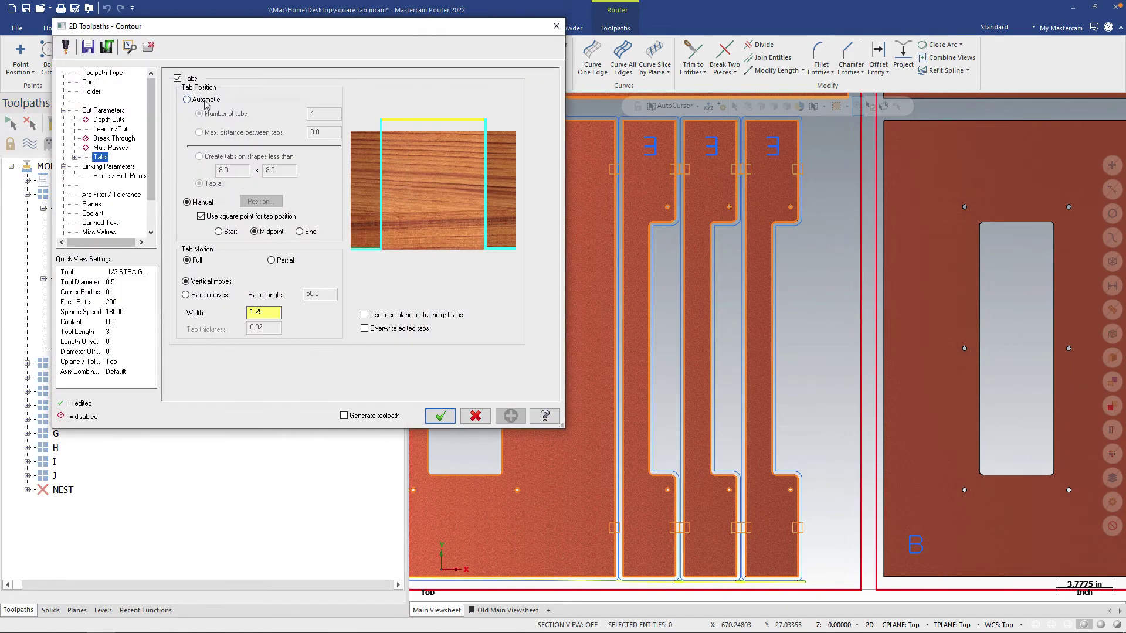
{"action": "left_click", "coordinate": [205, 100]}
{"action": "left_click", "coordinate": [195, 201]}
{"action": "left_click", "coordinate": [439, 416]}
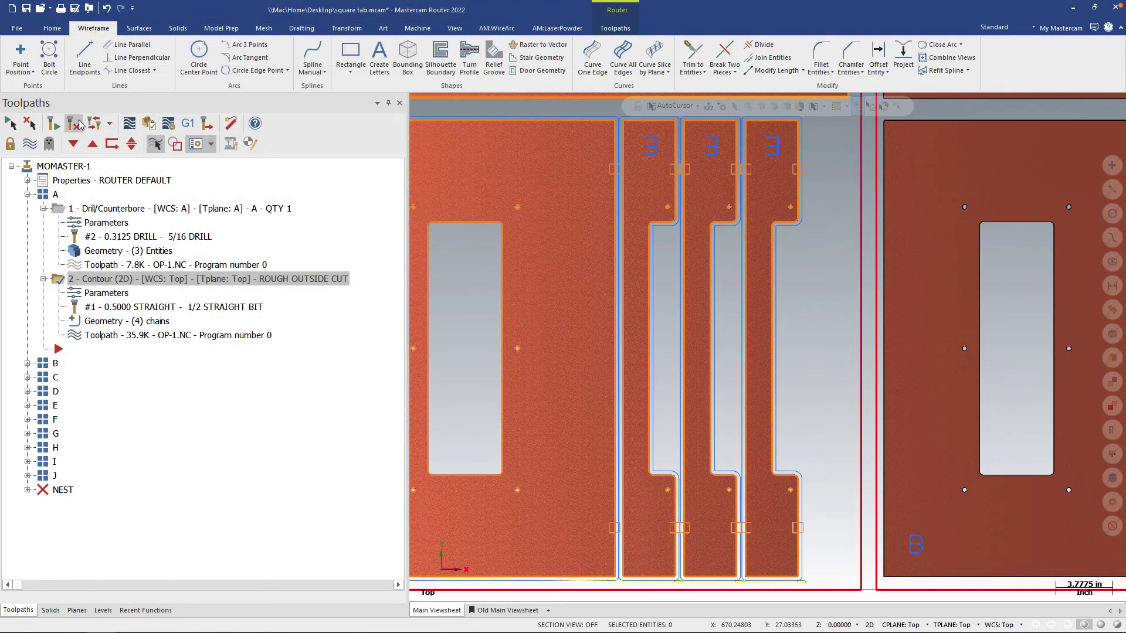
{"action": "left_click", "coordinate": [53, 123]}
Step: Examine the tab moves at the square points between the strips, in top view and in a tilted 3D view
{"action": "scroll", "coordinate": [673, 159], "scroll_direction": "up", "scroll_amount": 6}
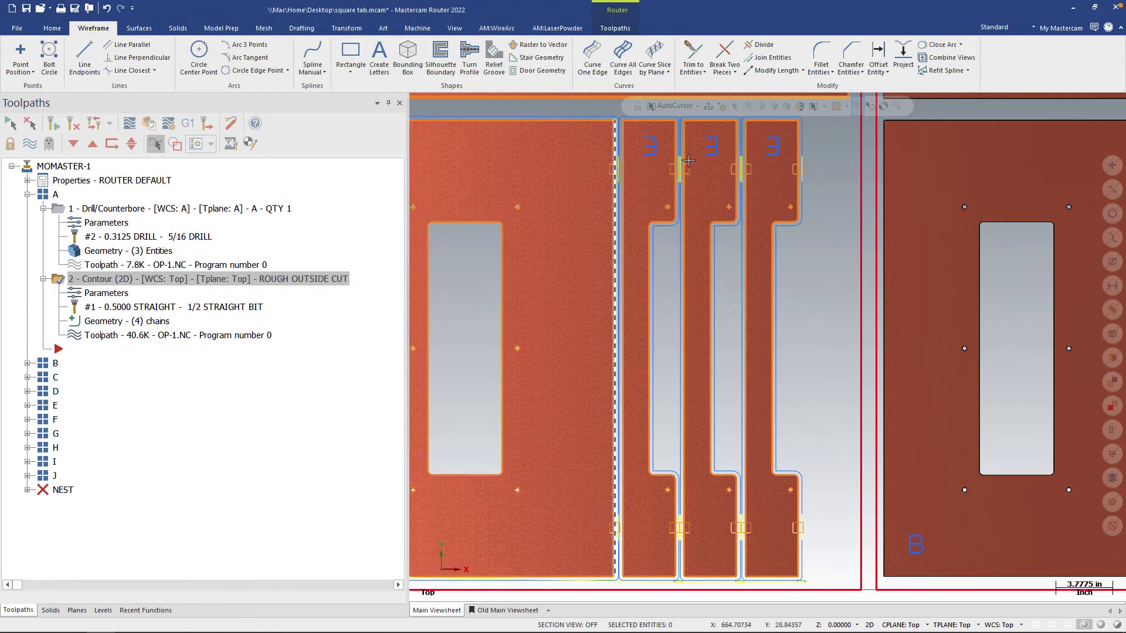
{"action": "scroll", "coordinate": [674, 158], "scroll_direction": "up", "scroll_amount": 2}
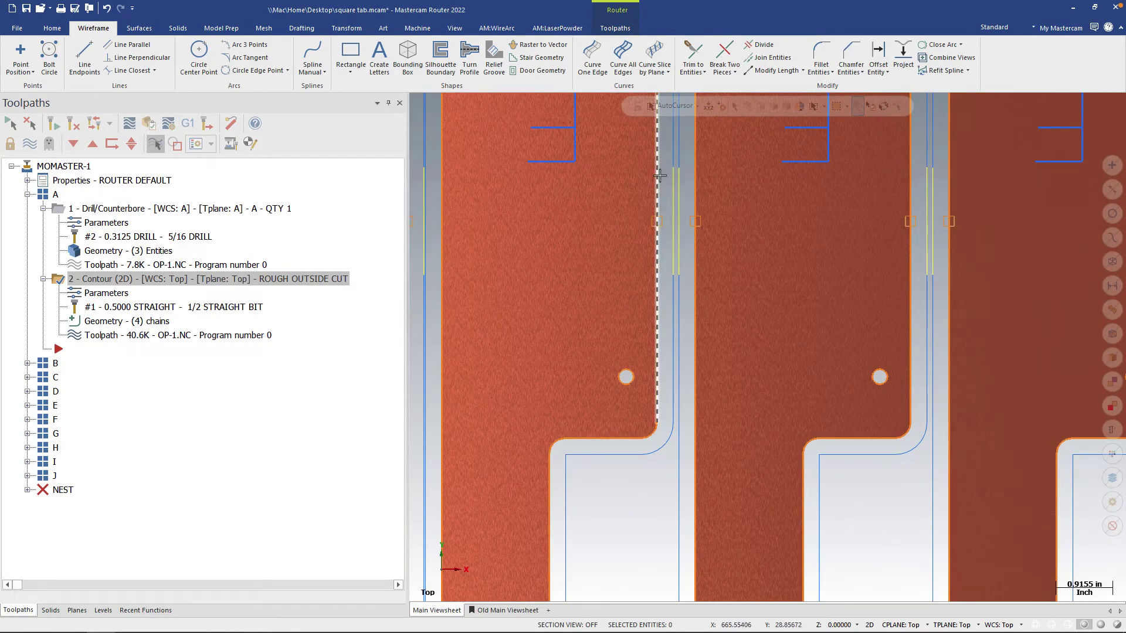
{"action": "scroll", "coordinate": [704, 322], "scroll_direction": "down", "scroll_amount": 4}
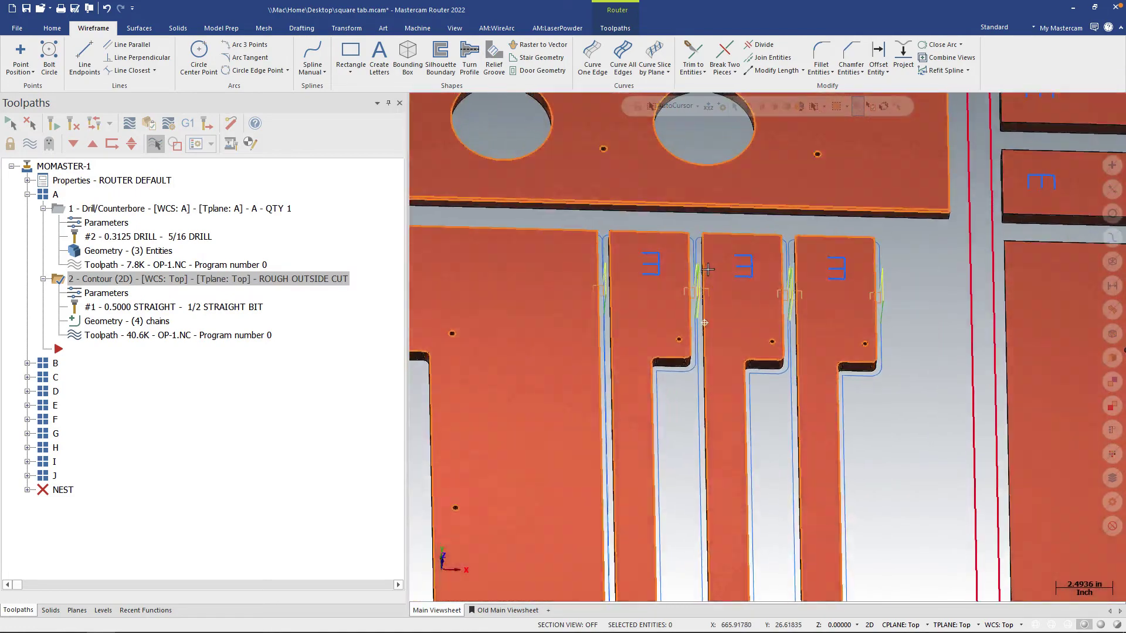
{"action": "middle_click_drag", "start_coordinate": [707, 269], "coordinate": [680, 302]}
{"action": "scroll", "coordinate": [682, 303], "scroll_direction": "up", "scroll_amount": 3}
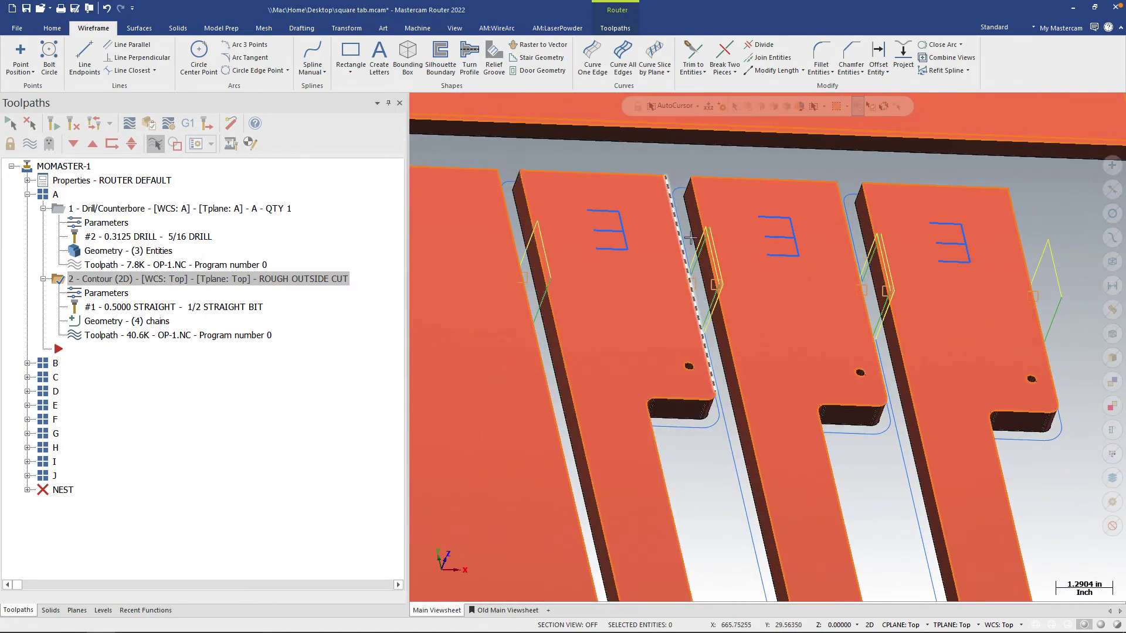
{"action": "scroll", "coordinate": [712, 290], "scroll_direction": "up", "scroll_amount": 2}
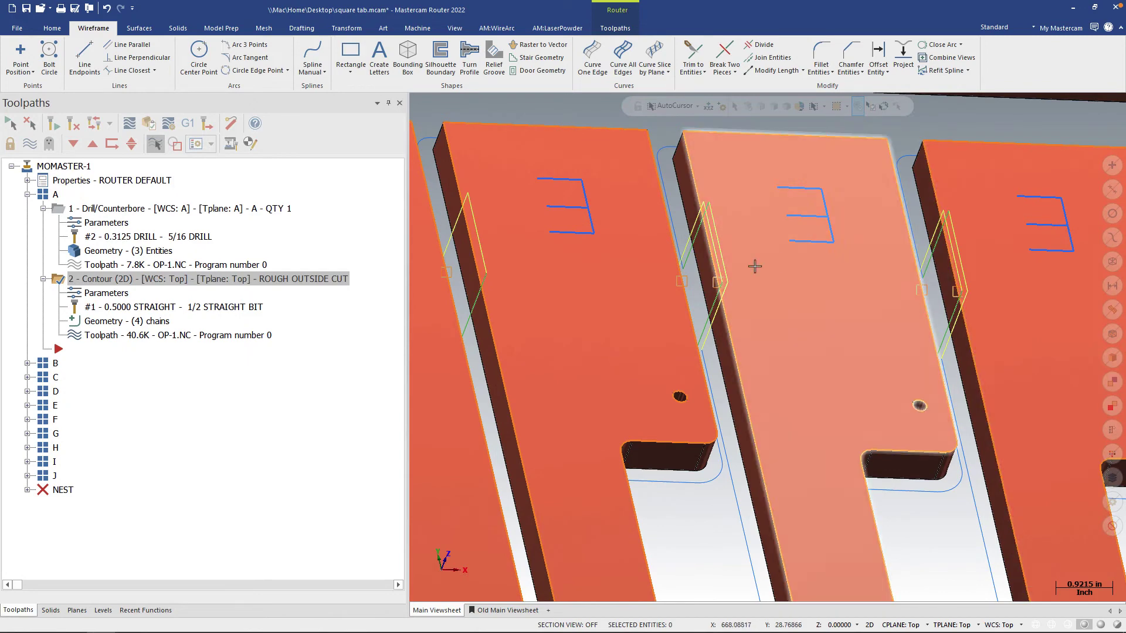